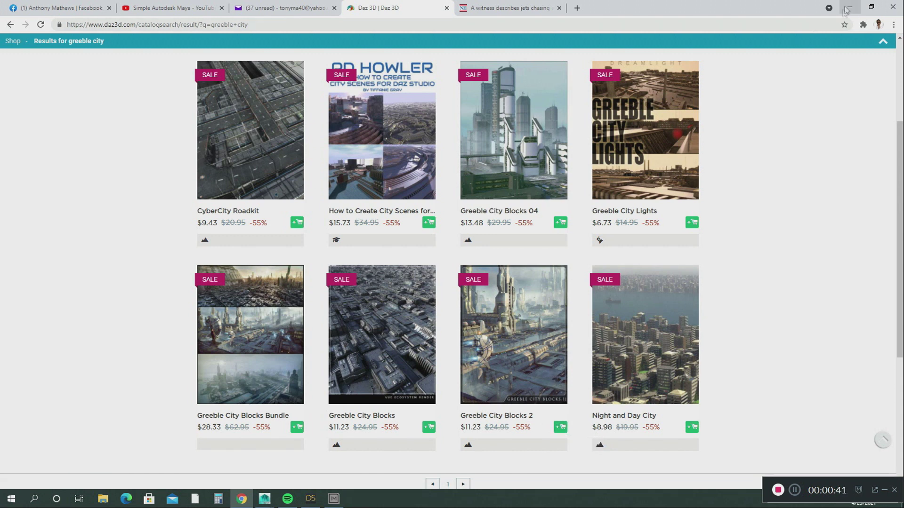
Leave the 'greeble city' search results and bring DAZ Install Manager to the front
{"action": "left_click", "coordinate": [334, 499]}
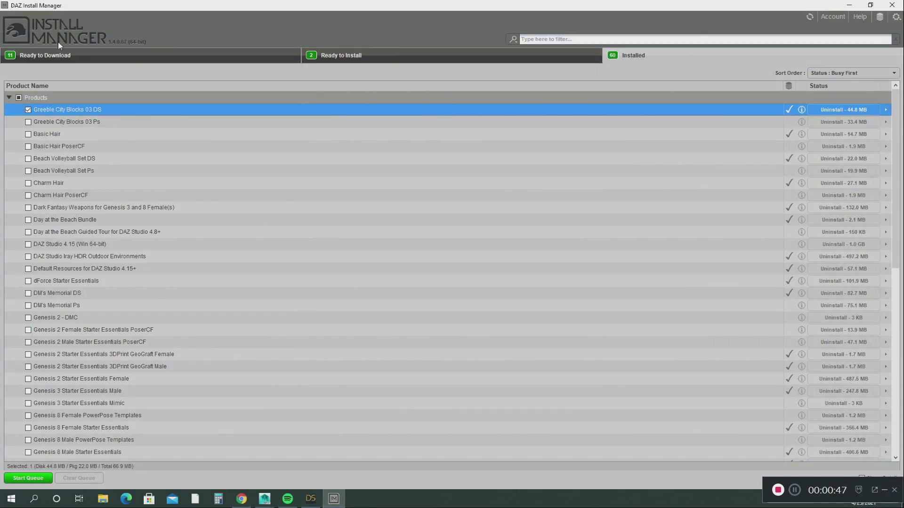
Review the Ready to Download, Ready to Install and Installed lists, then return to DAZ Studio
{"action": "left_click", "coordinate": [60, 58]}
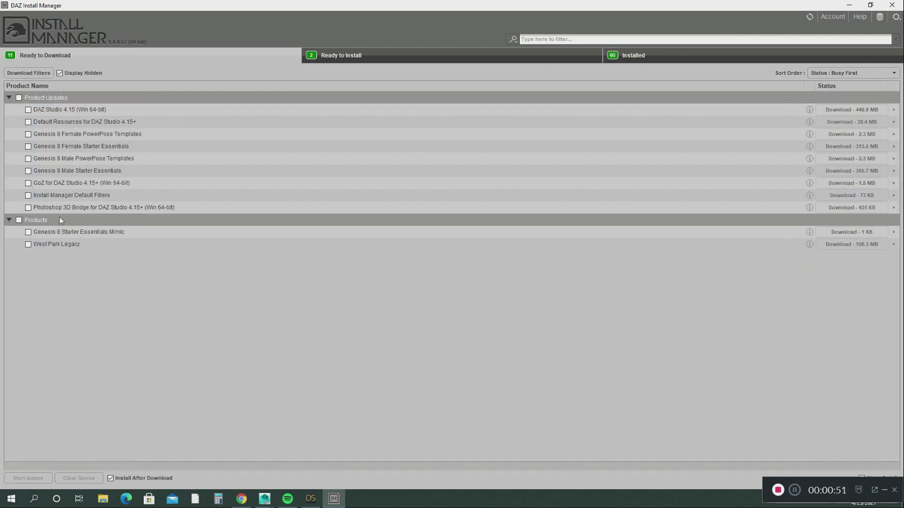
{"action": "left_click", "coordinate": [360, 56]}
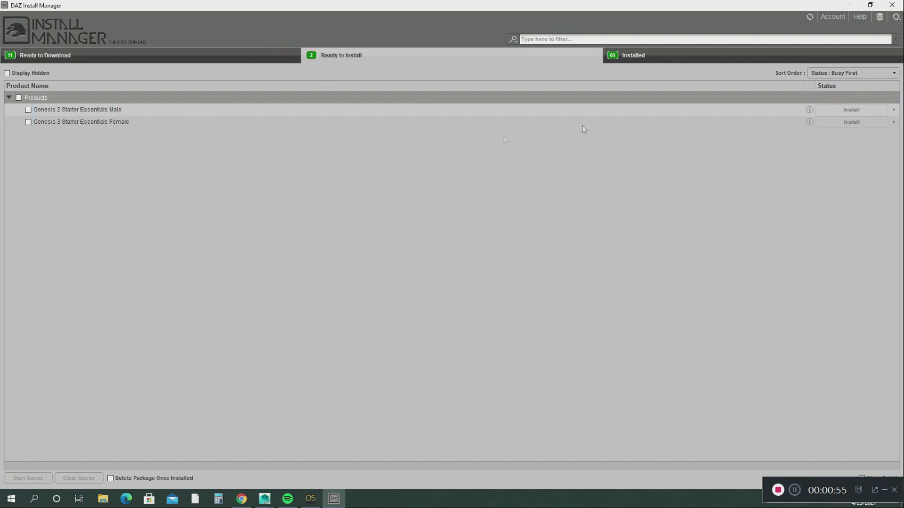
{"action": "left_click", "coordinate": [640, 59]}
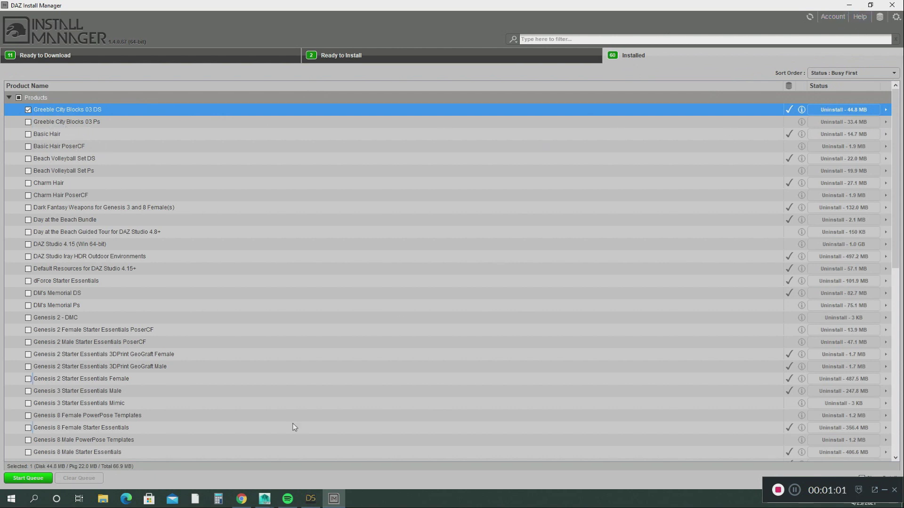
{"action": "left_click", "coordinate": [311, 499]}
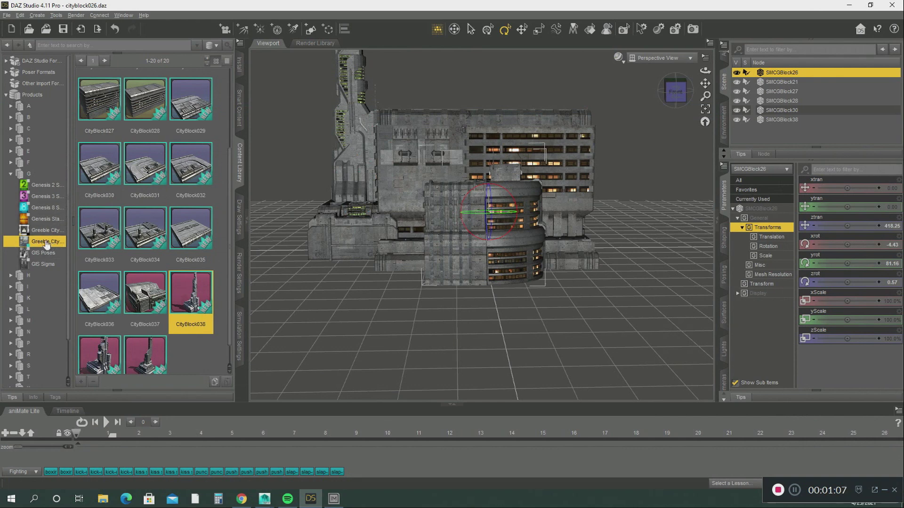
Merge the CityBlock039 preset from the Content Library into the cityblock026 scene
{"action": "mouse_move", "coordinate": [144, 99]}
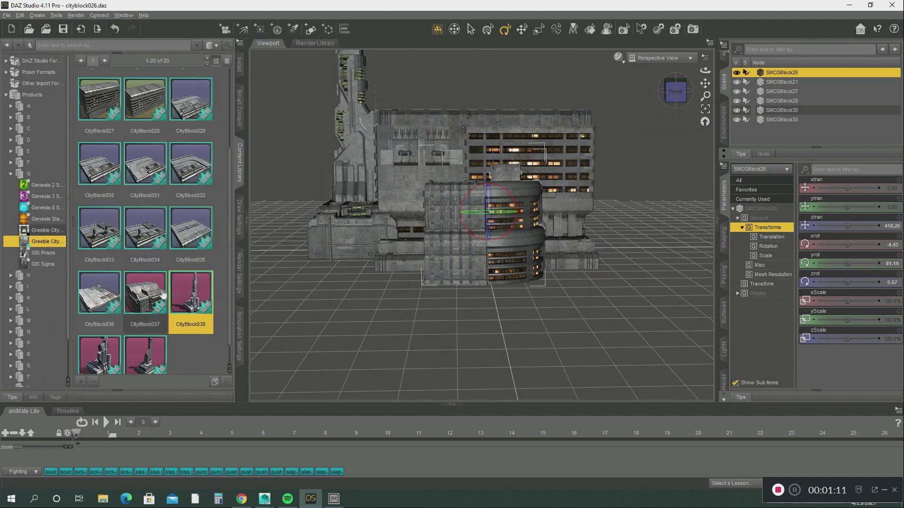
{"action": "left_click_drag", "start_coordinate": [162, 294], "coordinate": [470, 257]}
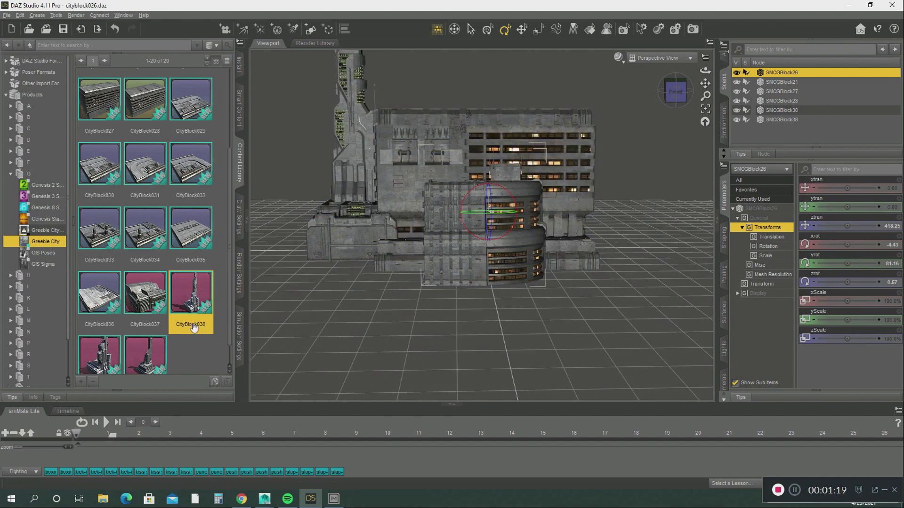
{"action": "scroll", "coordinate": [231, 345], "scroll_direction": "down", "scroll_amount": 1}
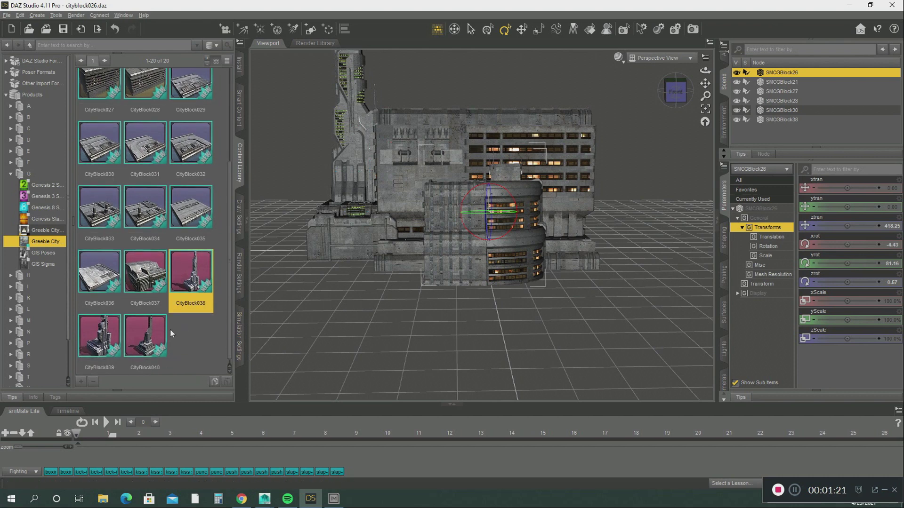
{"action": "double_click", "coordinate": [98, 338]}
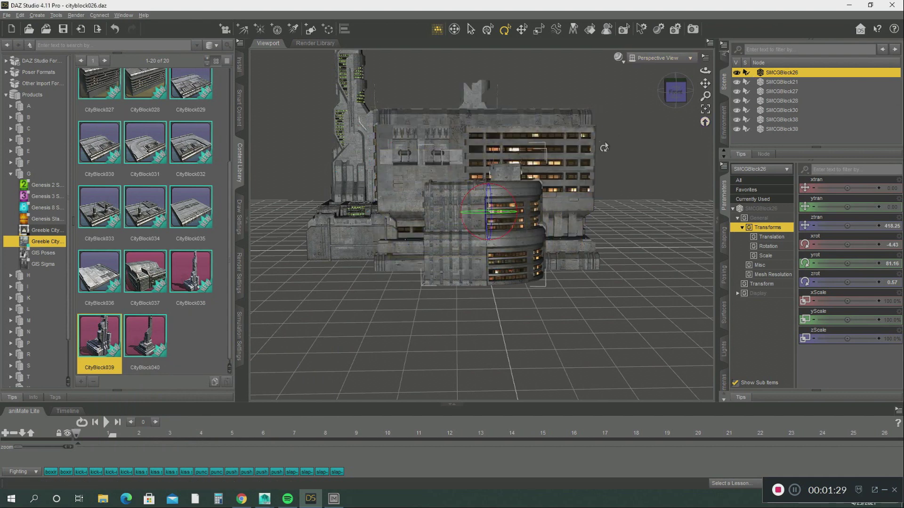
Nudge SMCGBlock26 slightly left and move the SMCGBlock39 tower right to X 569.78
{"action": "left_click", "coordinate": [515, 31]}
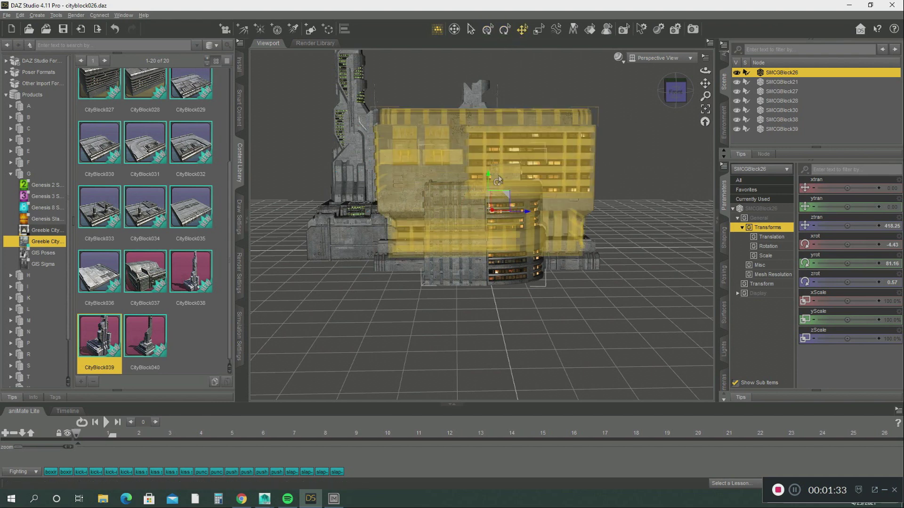
{"action": "left_click_drag", "start_coordinate": [523, 213], "coordinate": [515, 214]}
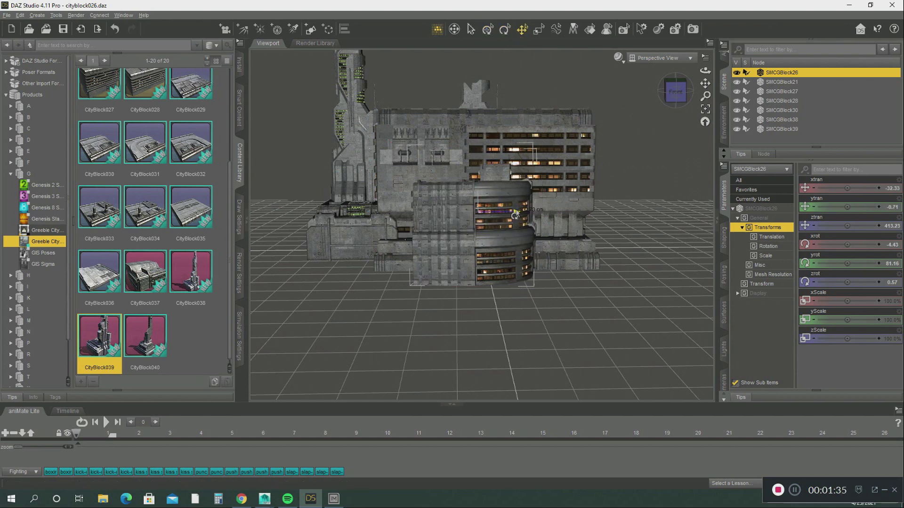
{"action": "left_click", "coordinate": [517, 178]}
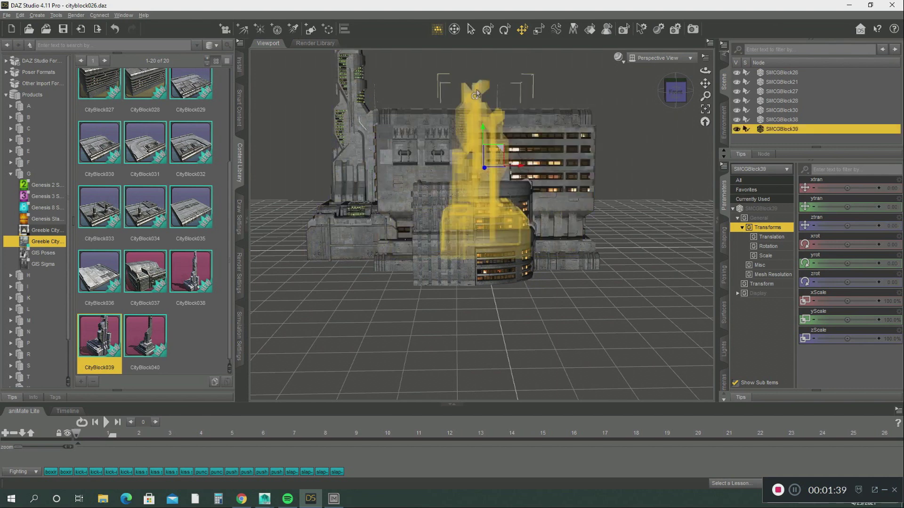
{"action": "left_click_drag", "start_coordinate": [518, 169], "coordinate": [668, 179]}
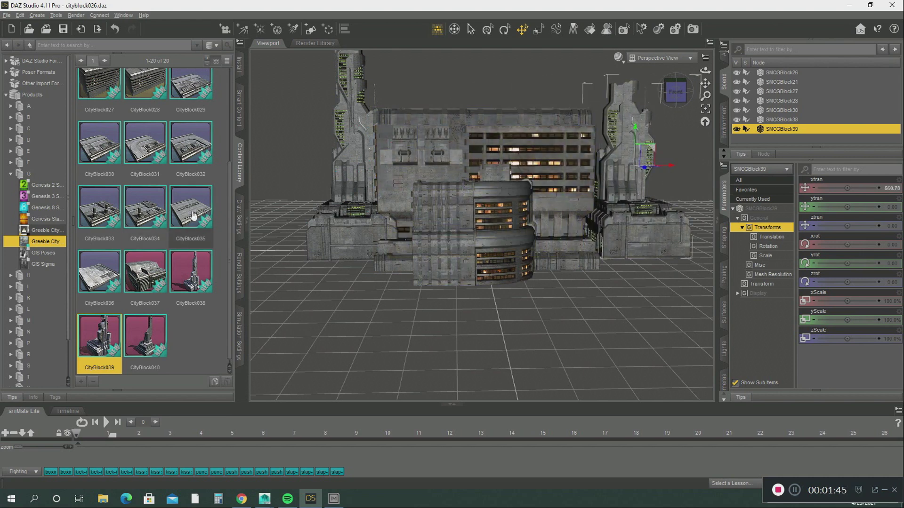
{"action": "scroll", "coordinate": [172, 200], "scroll_direction": "up", "scroll_amount": 3}
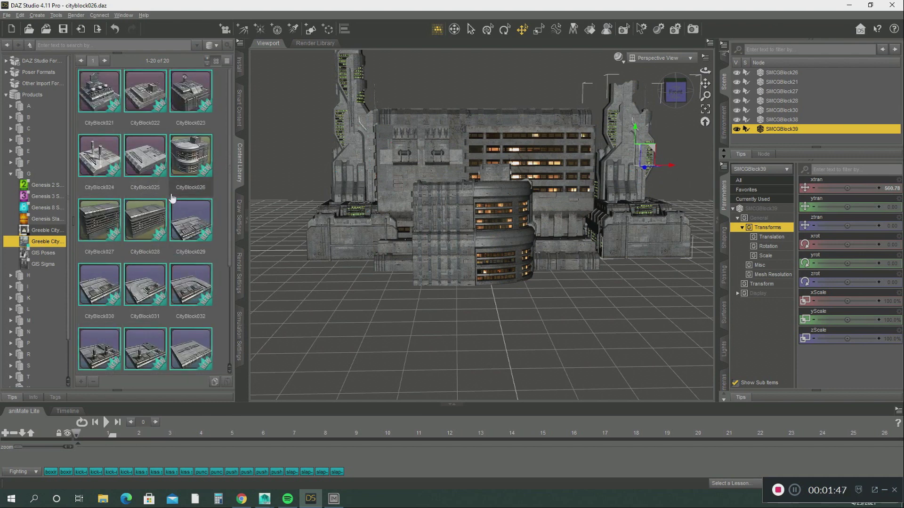
{"action": "scroll", "coordinate": [179, 197], "scroll_direction": "down", "scroll_amount": 3}
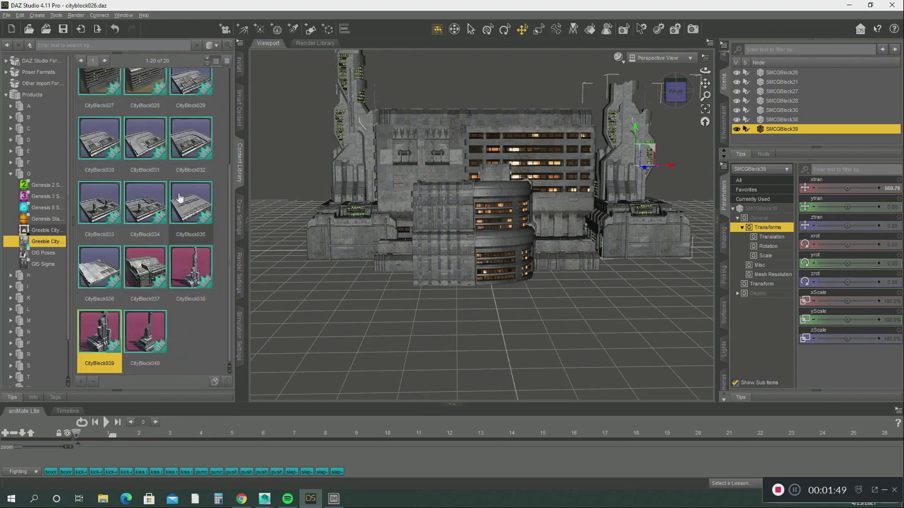
{"action": "left_click_drag", "start_coordinate": [179, 197], "coordinate": [406, 344]}
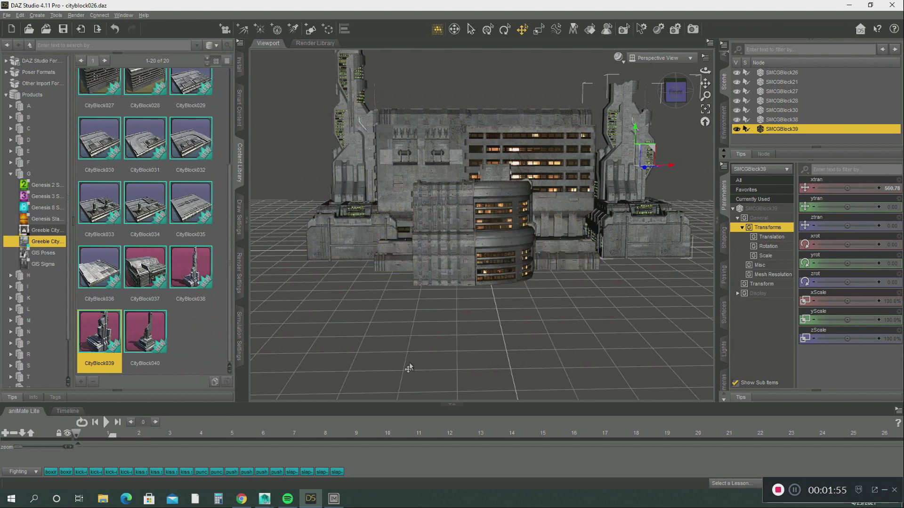
{"action": "left_click_drag", "start_coordinate": [408, 368], "coordinate": [12, 15]}
Start a File > Export and create a new 'city' folder on the Desktop
{"action": "left_click", "coordinate": [6, 16]}
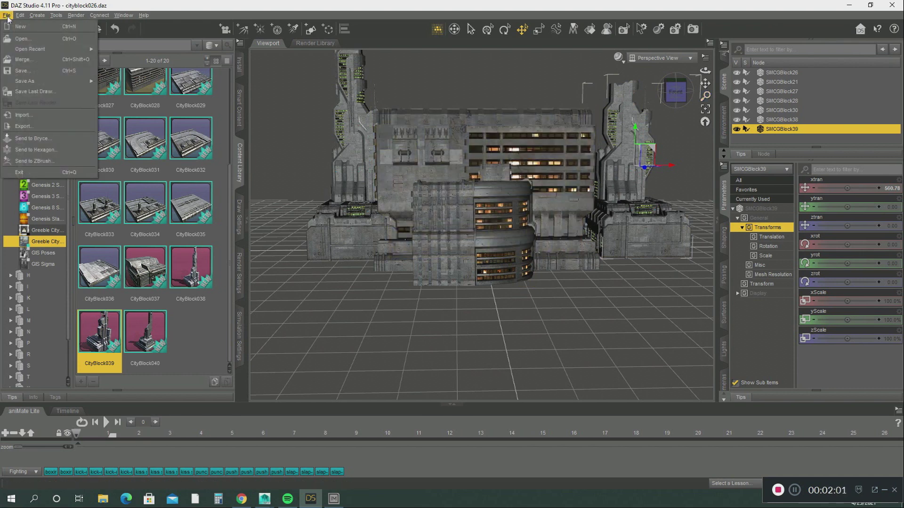
{"action": "left_click", "coordinate": [29, 127]}
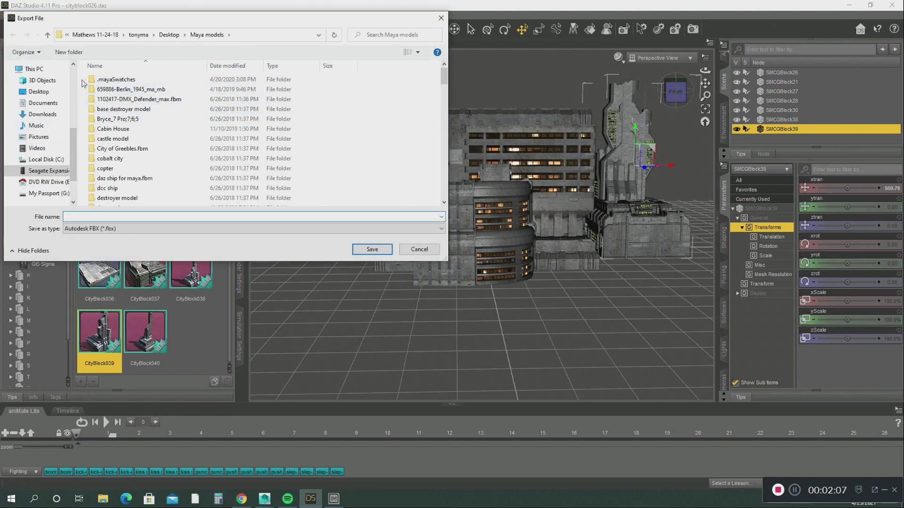
{"action": "left_click", "coordinate": [42, 92]}
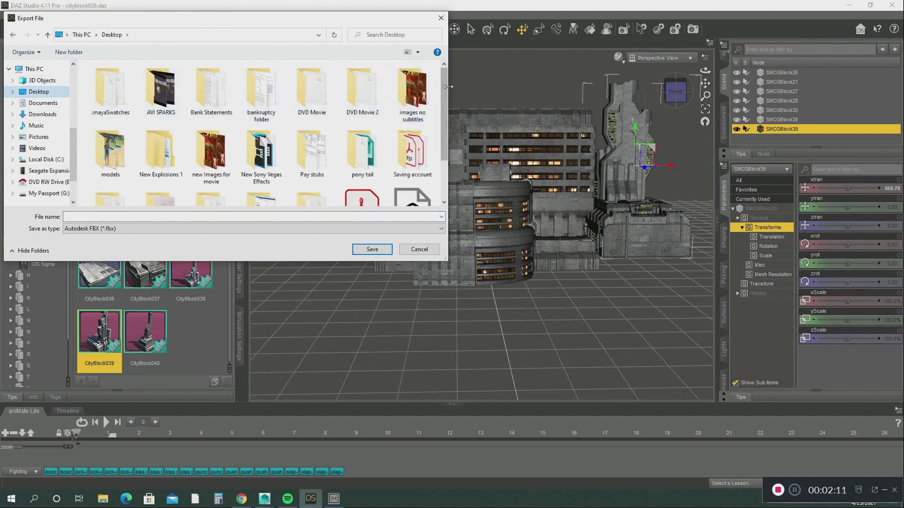
{"action": "scroll", "coordinate": [438, 111], "scroll_direction": "down", "scroll_amount": 1}
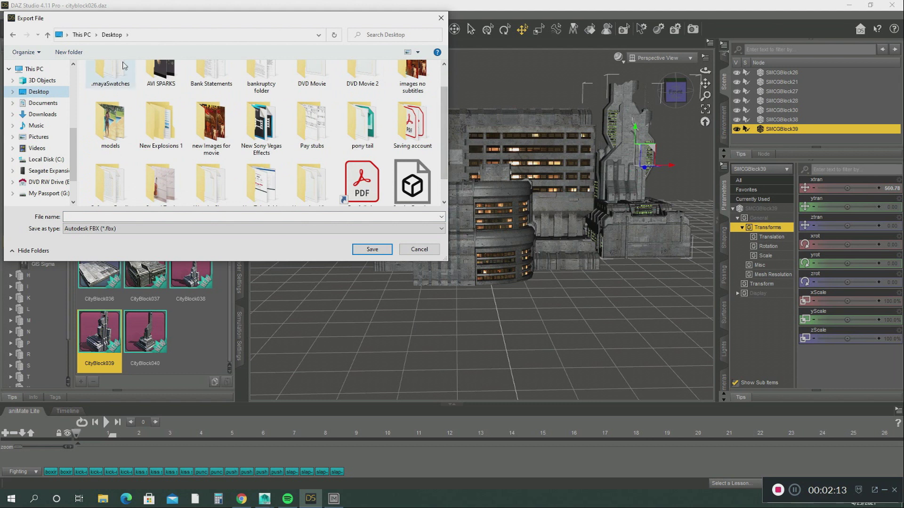
{"action": "left_click", "coordinate": [70, 52]}
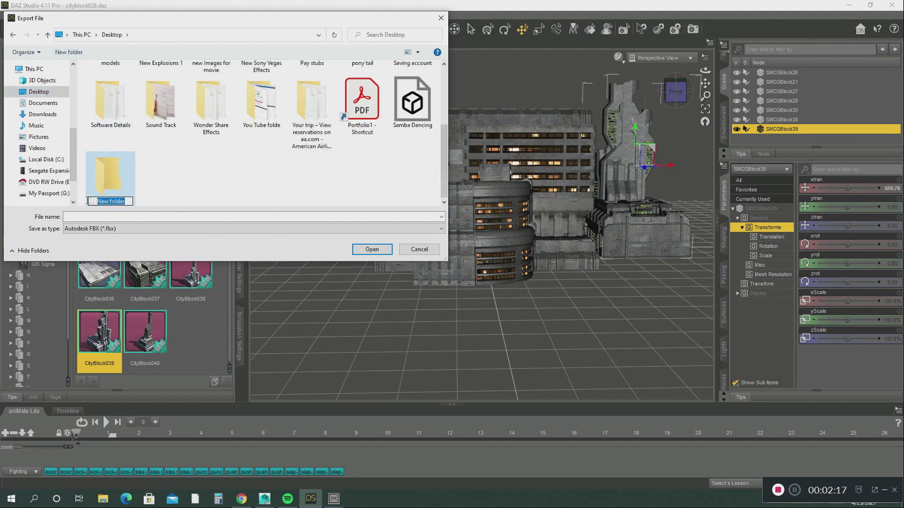
{"action": "type", "text": "c"}
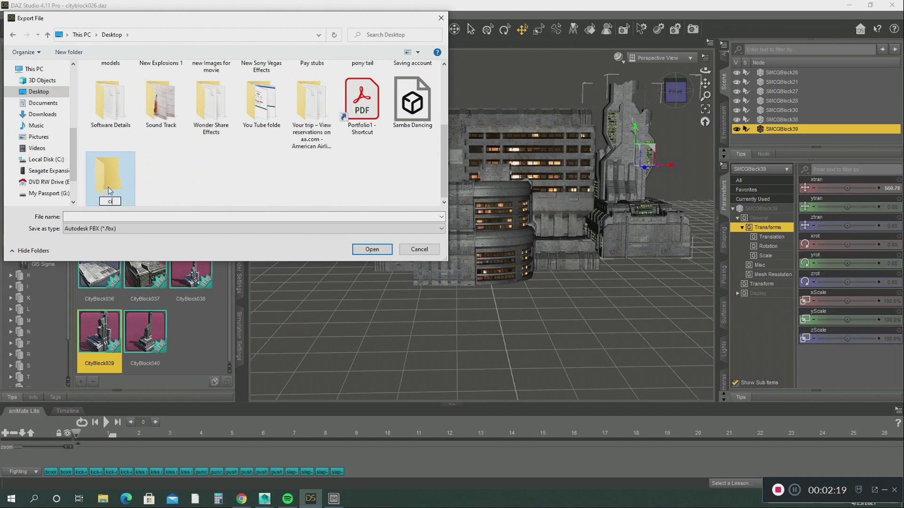
{"action": "type", "text": "ity"}
{"action": "left_click", "coordinate": [370, 250]}
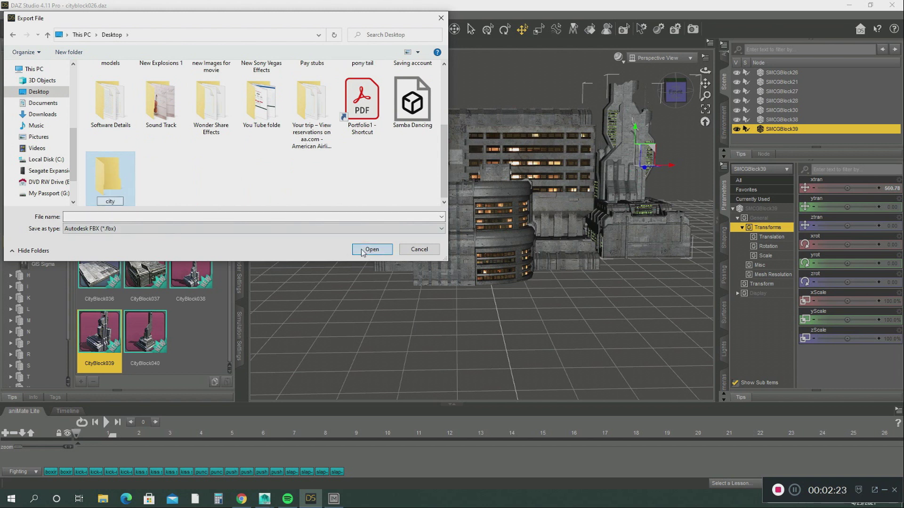
Enter 'city' as the export file name and go into the city folder
{"action": "left_click", "coordinate": [96, 215]}
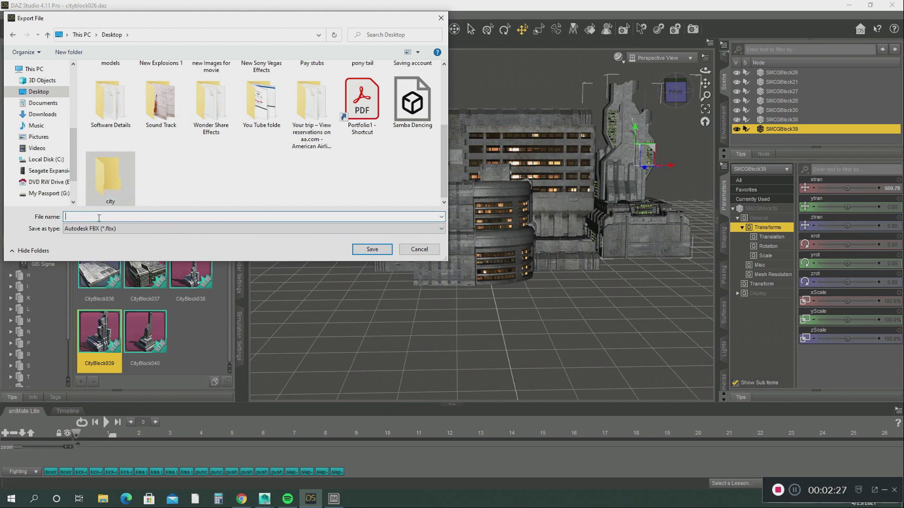
{"action": "type", "text": "city"}
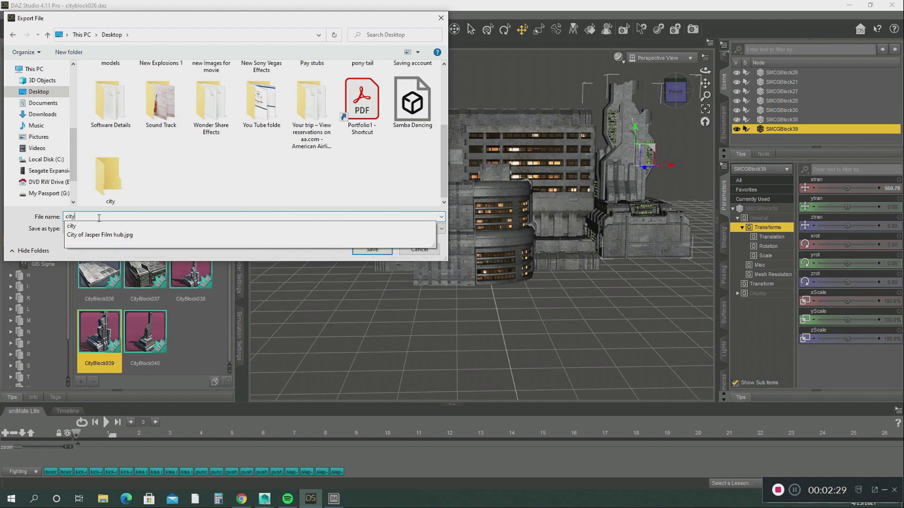
{"action": "left_click", "coordinate": [111, 184]}
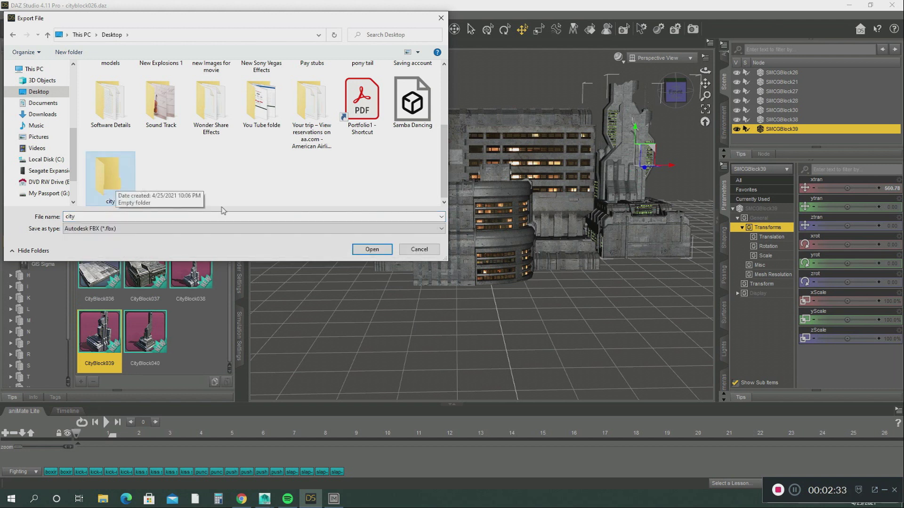
{"action": "left_click", "coordinate": [361, 253]}
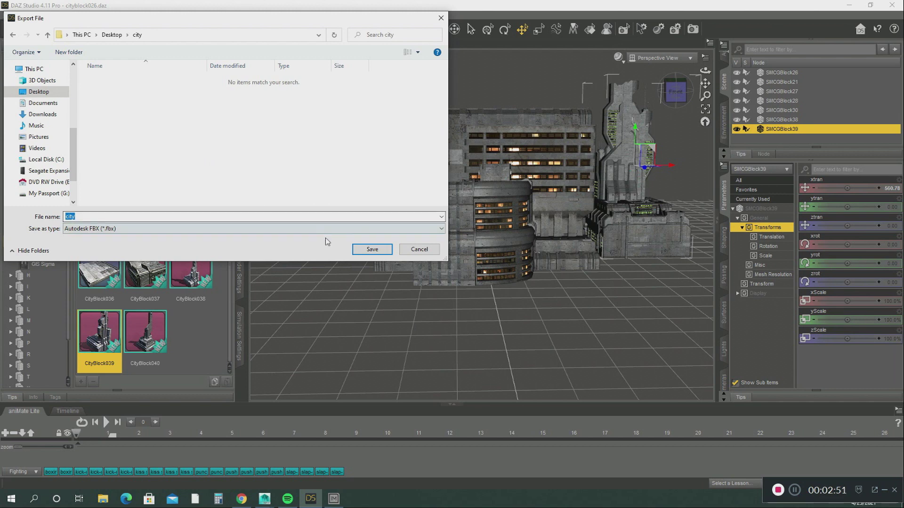
Save as city.fbx with Figures checked in FBX Export Options and accept the export
{"action": "left_click", "coordinate": [364, 250]}
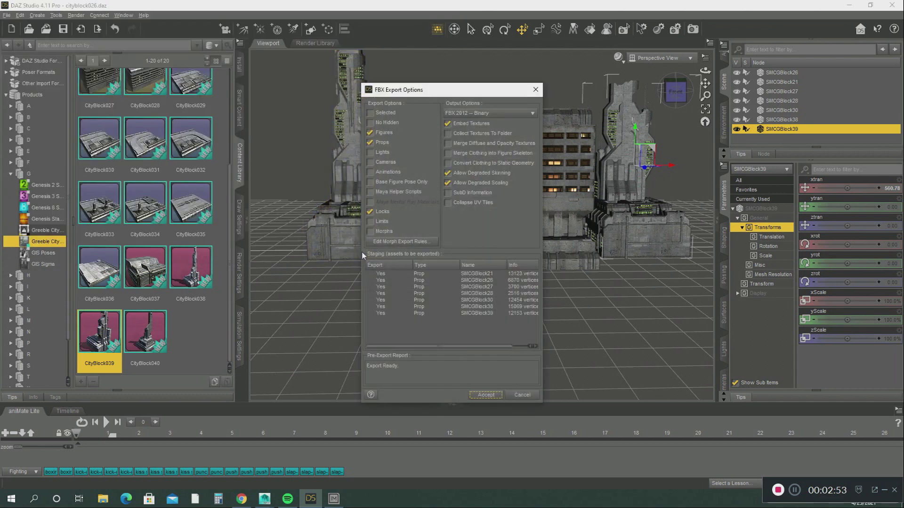
{"action": "left_click", "coordinate": [370, 133]}
{"action": "left_click", "coordinate": [370, 132]}
{"action": "left_click", "coordinate": [370, 134]}
{"action": "left_click", "coordinate": [372, 133]}
{"action": "left_click", "coordinate": [486, 395]}
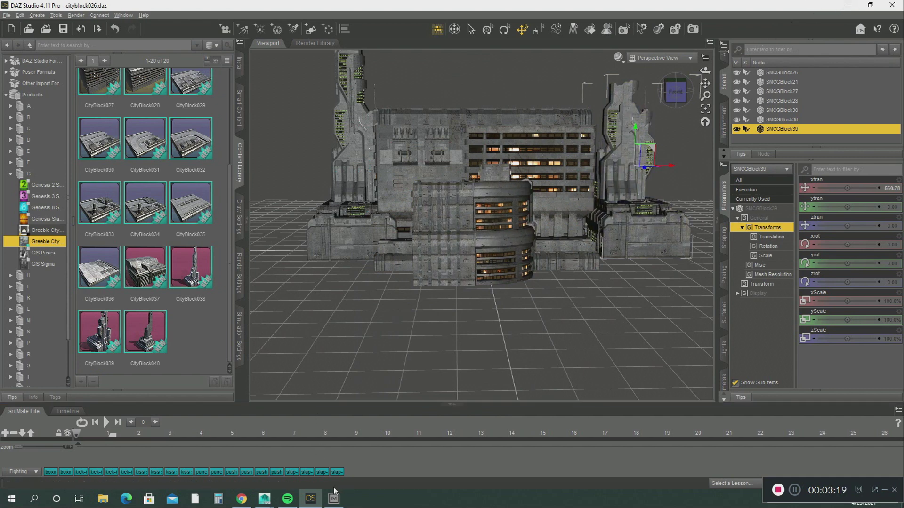
In Maya, start a File > Import and browse to the Desktop's city folder
{"action": "mouse_move", "coordinate": [266, 502]}
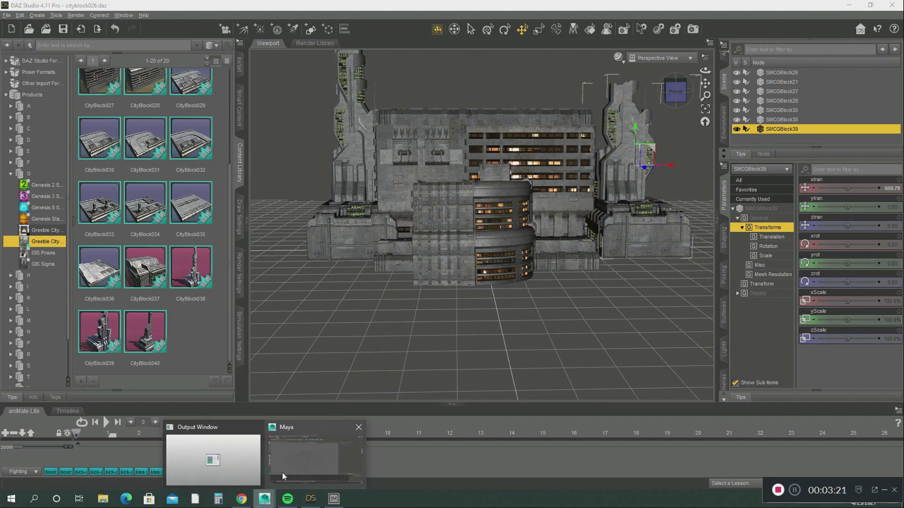
{"action": "left_click", "coordinate": [284, 470]}
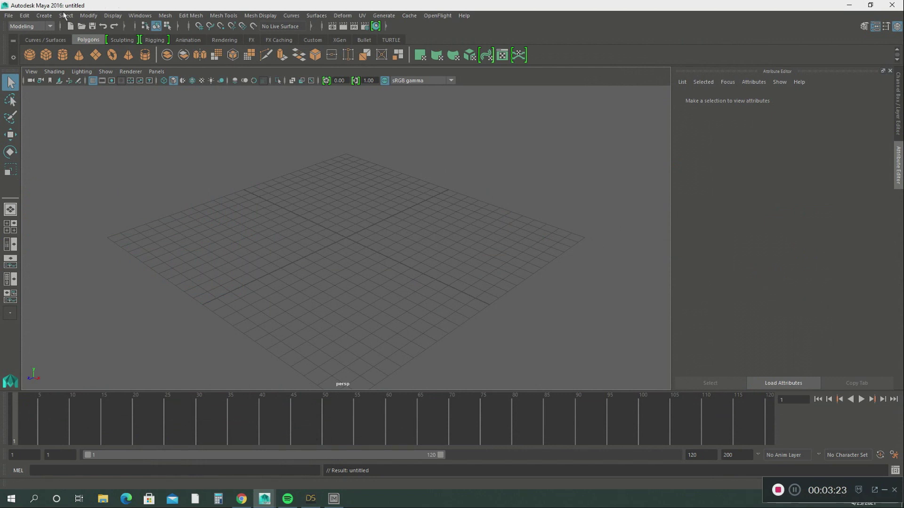
{"action": "left_click", "coordinate": [8, 17]}
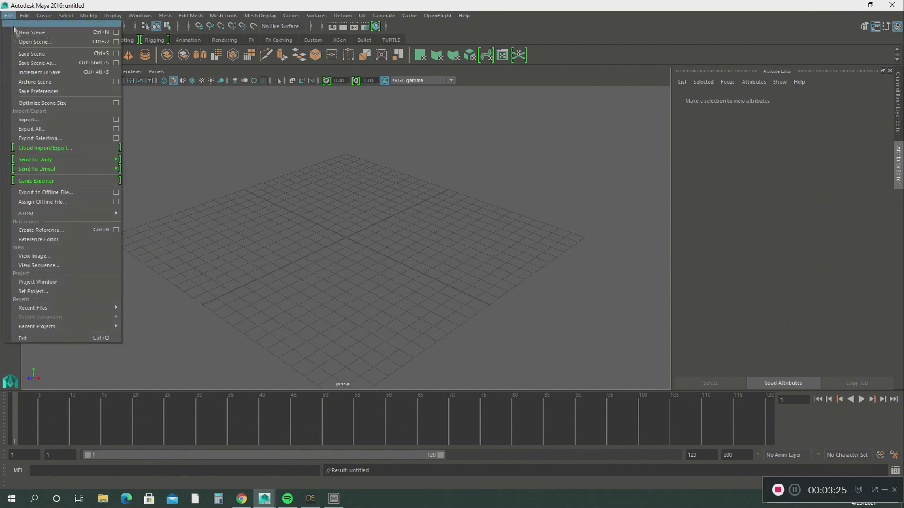
{"action": "left_click", "coordinate": [33, 119]}
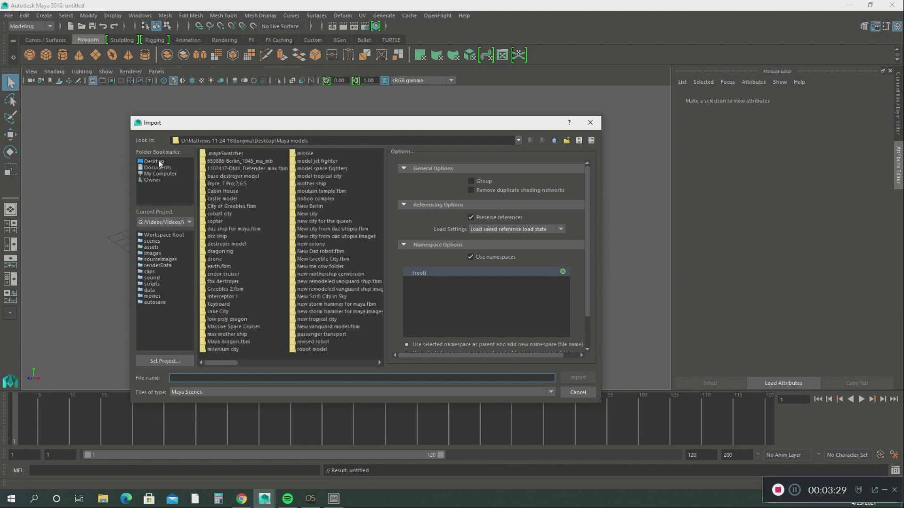
{"action": "left_click", "coordinate": [159, 162]}
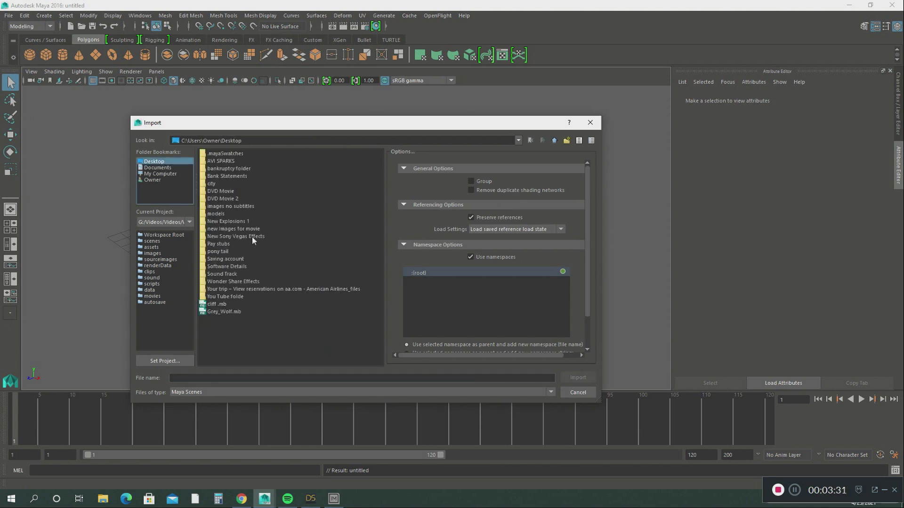
{"action": "double_click", "coordinate": [211, 184]}
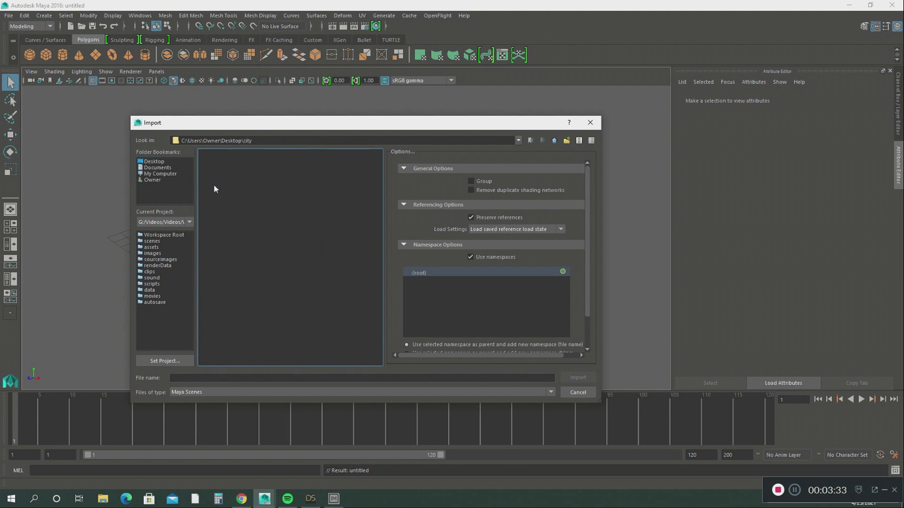
Set Files of type to All Files and import city.fbx
{"action": "left_click", "coordinate": [551, 393]}
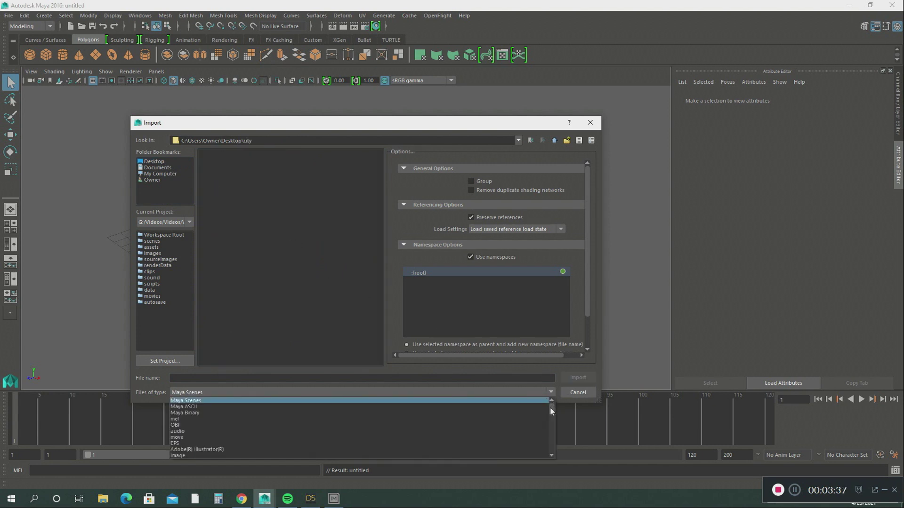
{"action": "left_click_drag", "start_coordinate": [552, 409], "coordinate": [548, 445]}
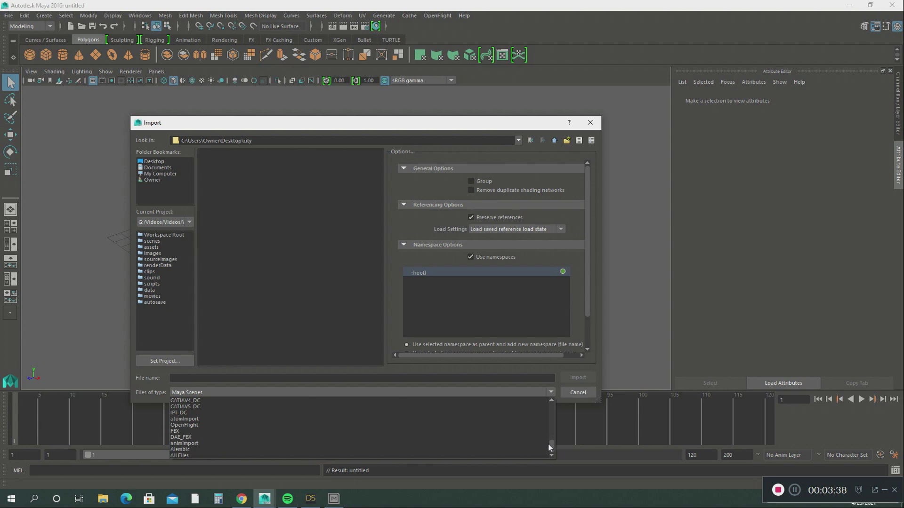
{"action": "left_click", "coordinate": [434, 455]}
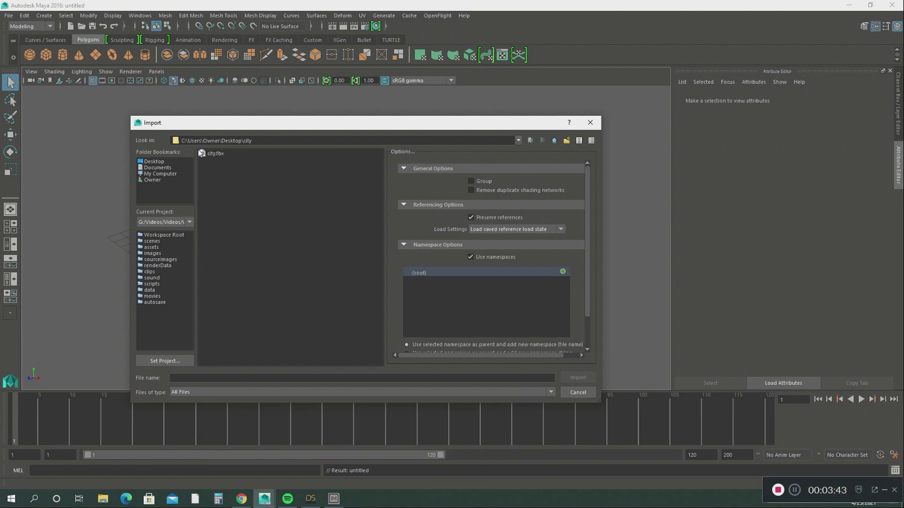
{"action": "left_click", "coordinate": [213, 154]}
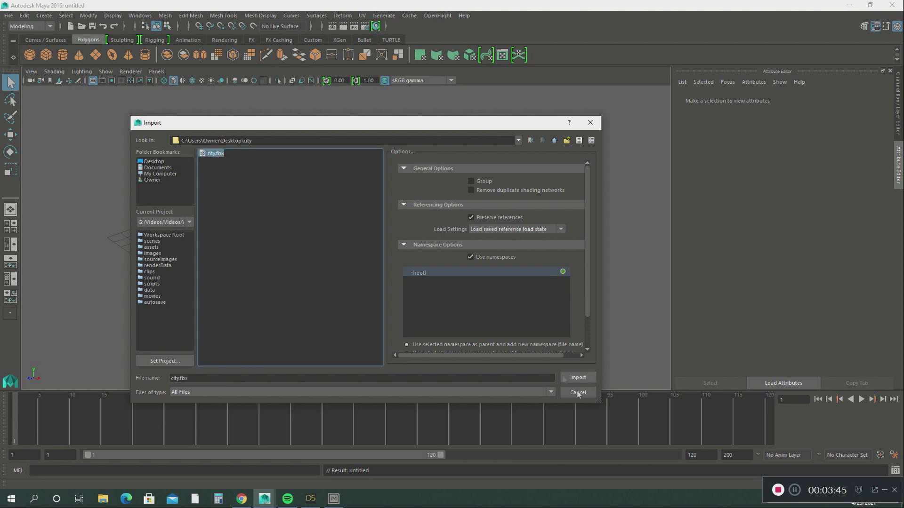
{"action": "left_click", "coordinate": [571, 379]}
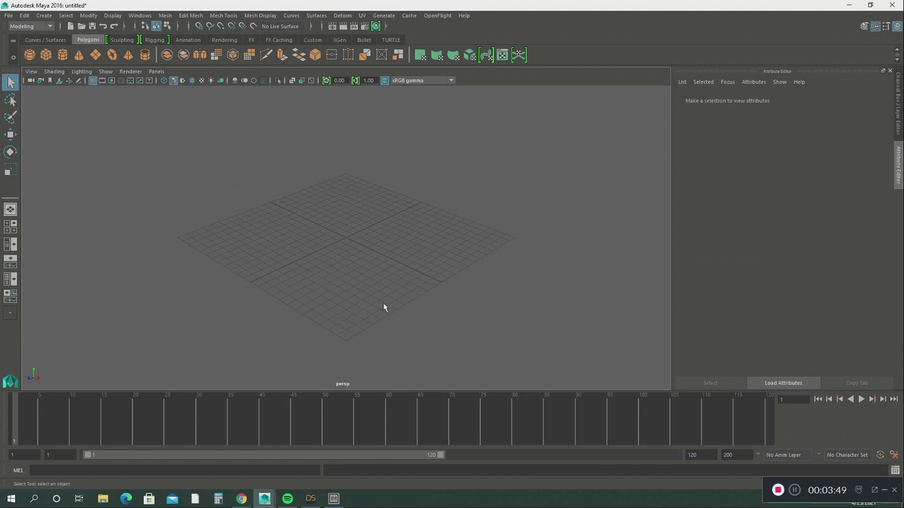
Display the imported blocks textured, select the middle building, and run a 960 x 540 test render
{"action": "scroll", "coordinate": [382, 305], "scroll_direction": "down", "scroll_amount": 15}
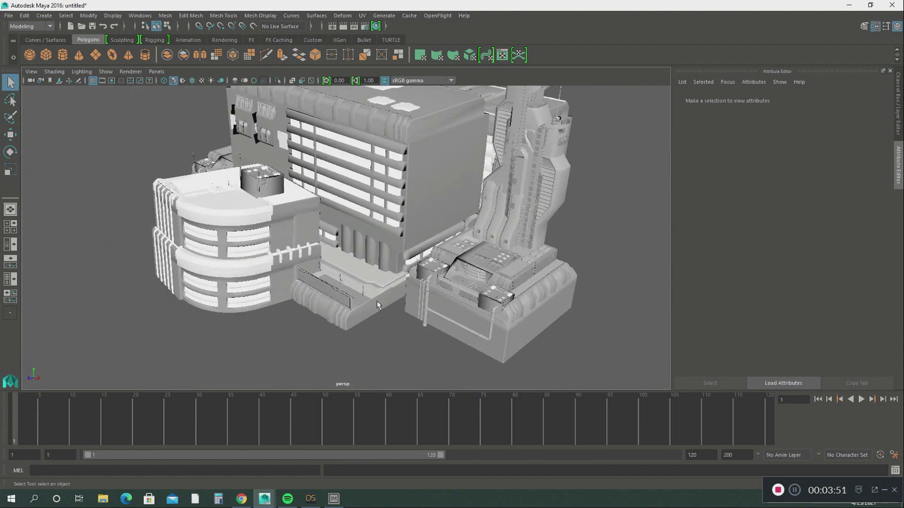
{"action": "scroll", "coordinate": [379, 305], "scroll_direction": "up", "scroll_amount": 10}
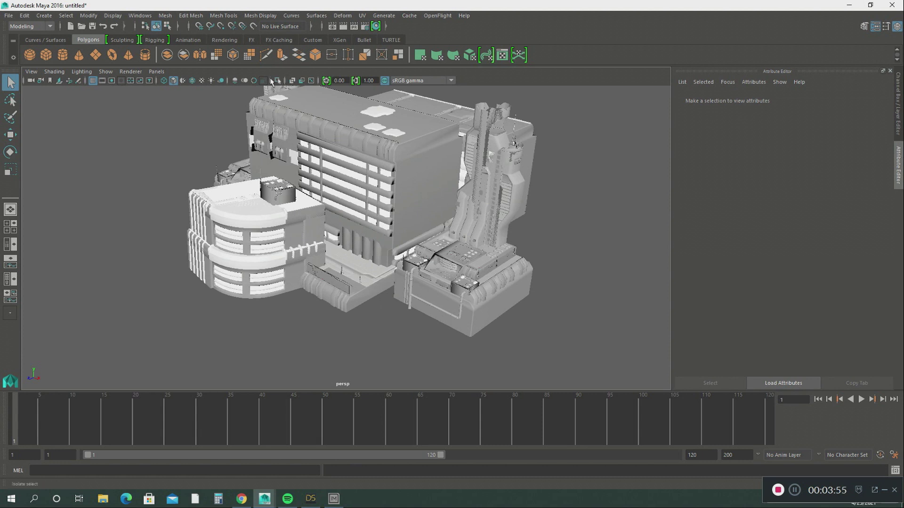
{"action": "left_click", "coordinate": [202, 81]}
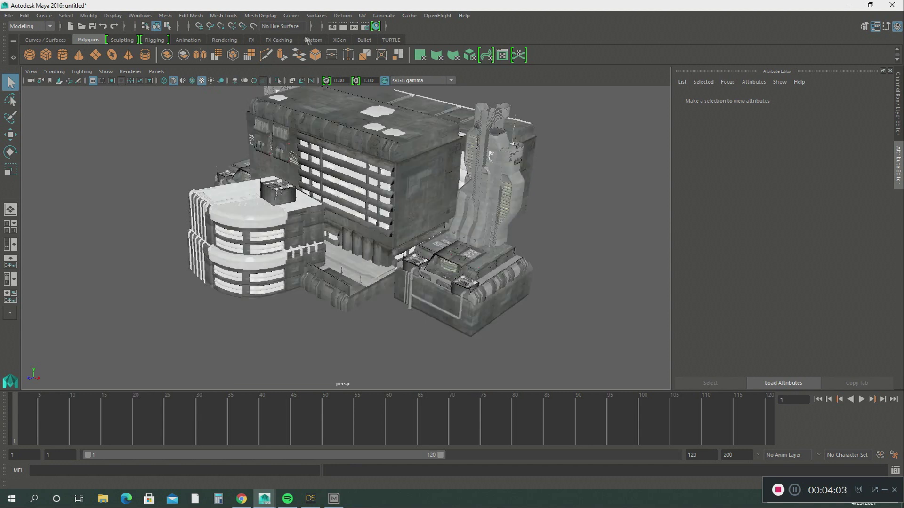
{"action": "left_click", "coordinate": [344, 103]}
{"action": "left_click", "coordinate": [343, 26]}
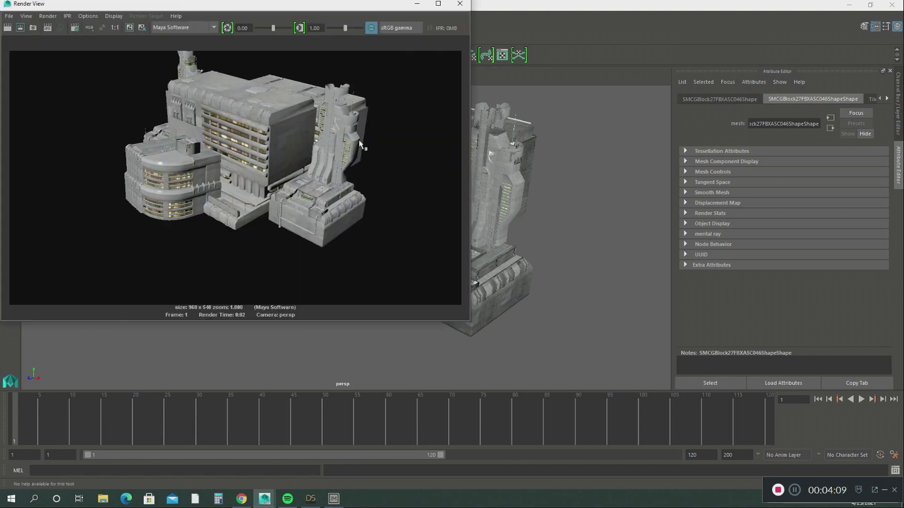
{"action": "left_click", "coordinate": [460, 4]}
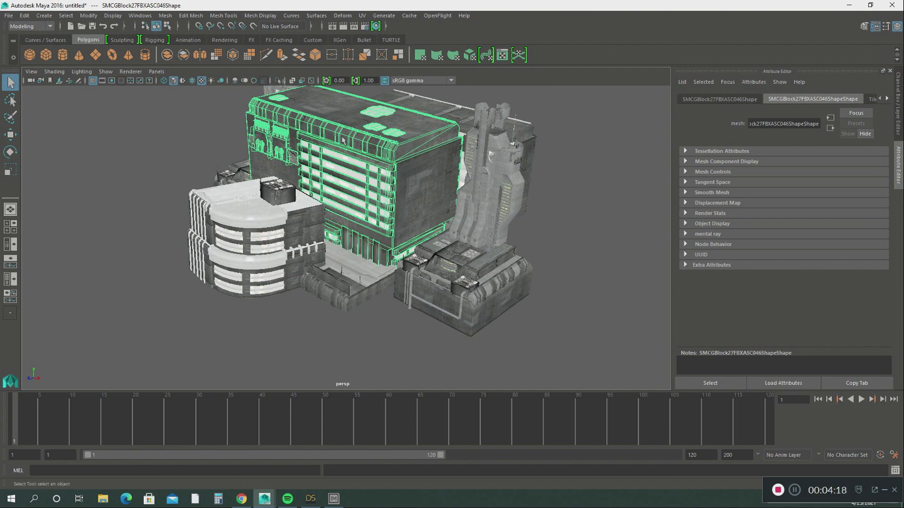
{"action": "scroll", "coordinate": [351, 245], "scroll_direction": "up", "scroll_amount": 2}
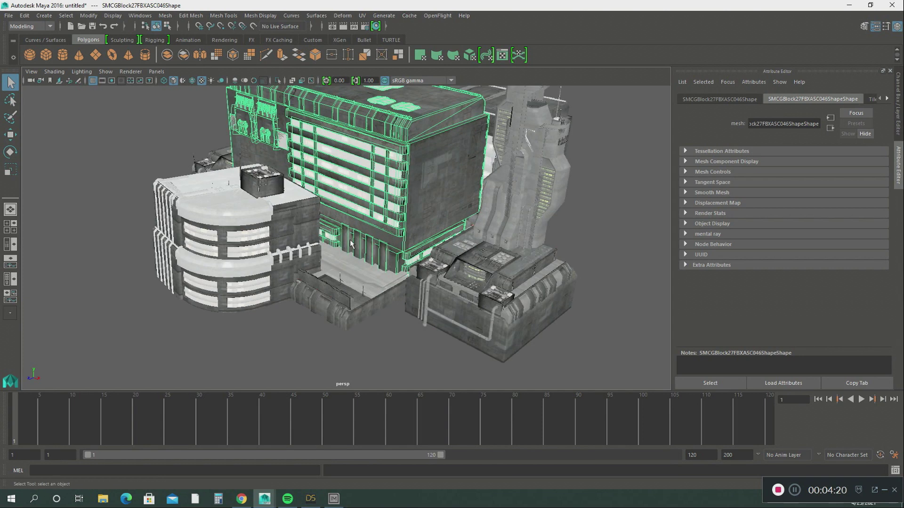
{"action": "scroll", "coordinate": [351, 244], "scroll_direction": "down", "scroll_amount": 4}
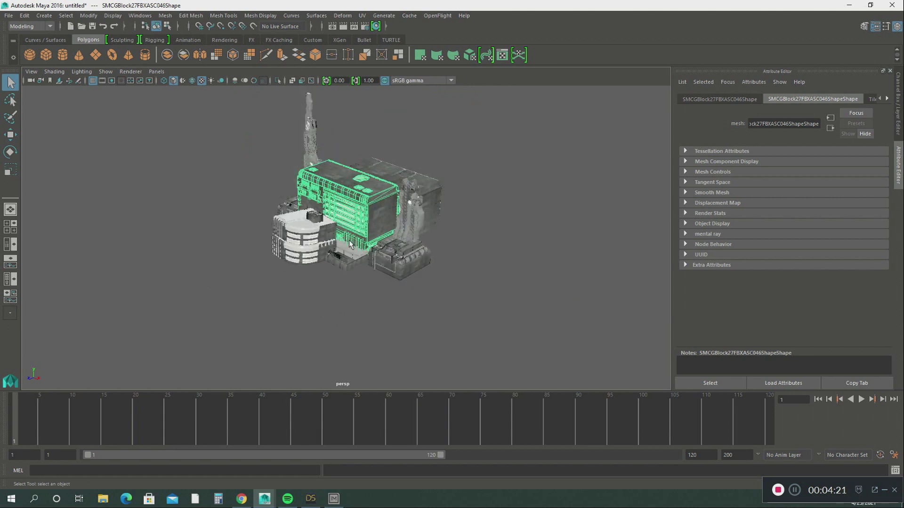
{"action": "scroll", "coordinate": [348, 237], "scroll_direction": "up", "scroll_amount": 2}
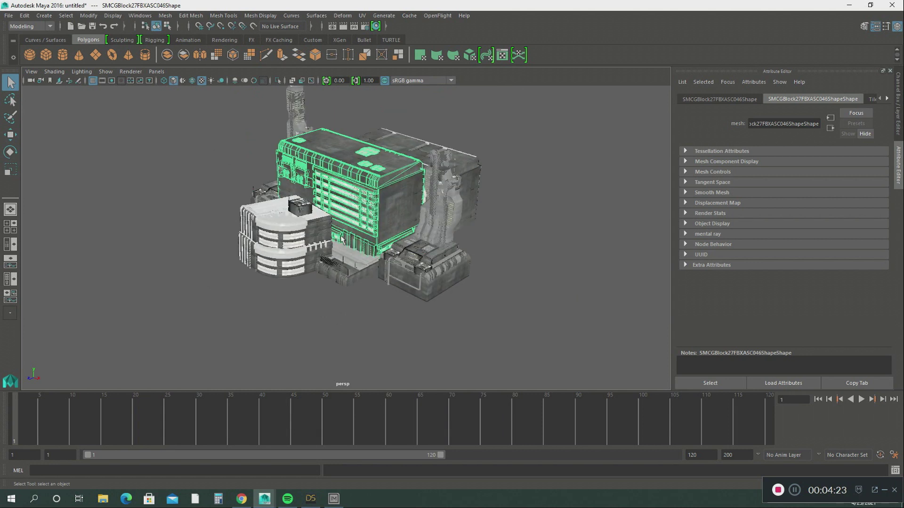
{"action": "scroll", "coordinate": [341, 239], "scroll_direction": "up", "scroll_amount": 2}
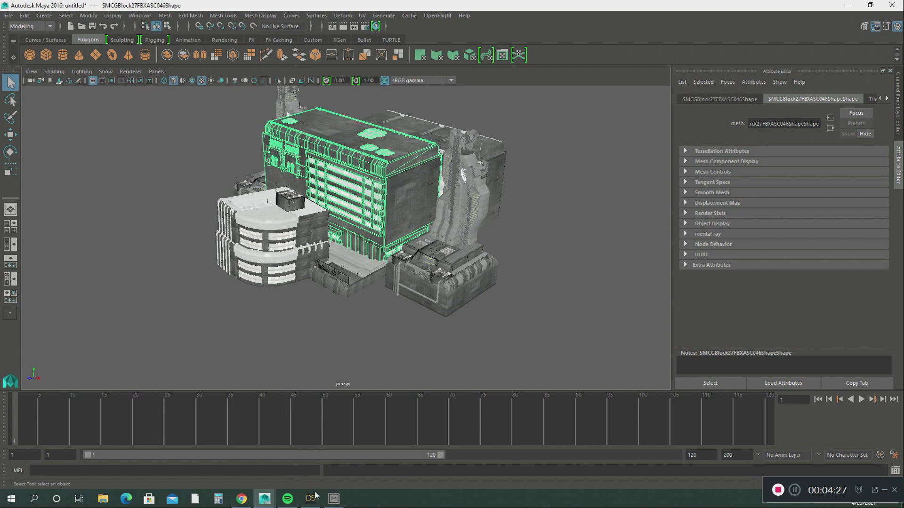
{"action": "mouse_move", "coordinate": [305, 505]}
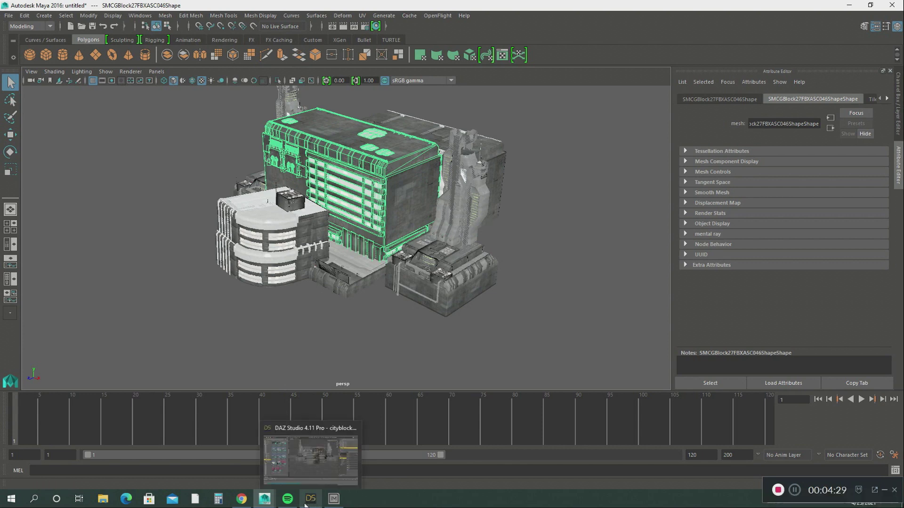
{"action": "left_click", "coordinate": [306, 499]}
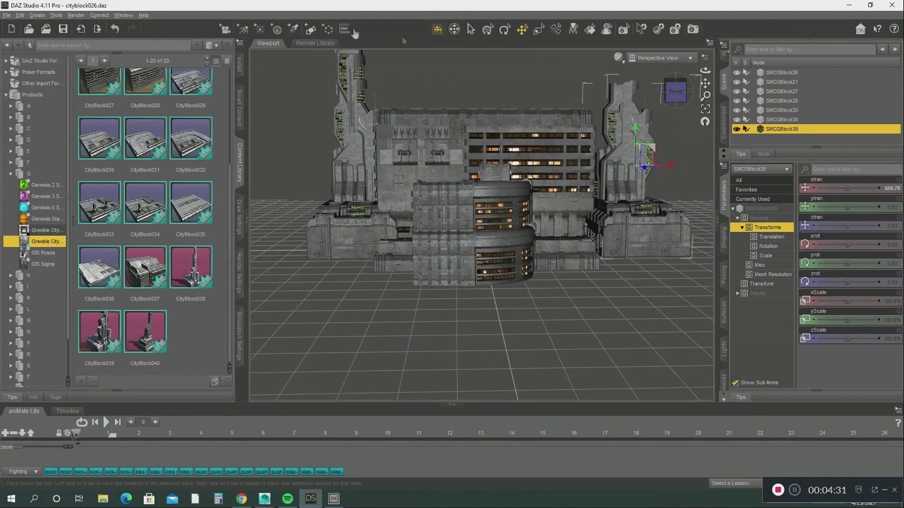
{"action": "left_click", "coordinate": [367, 236]}
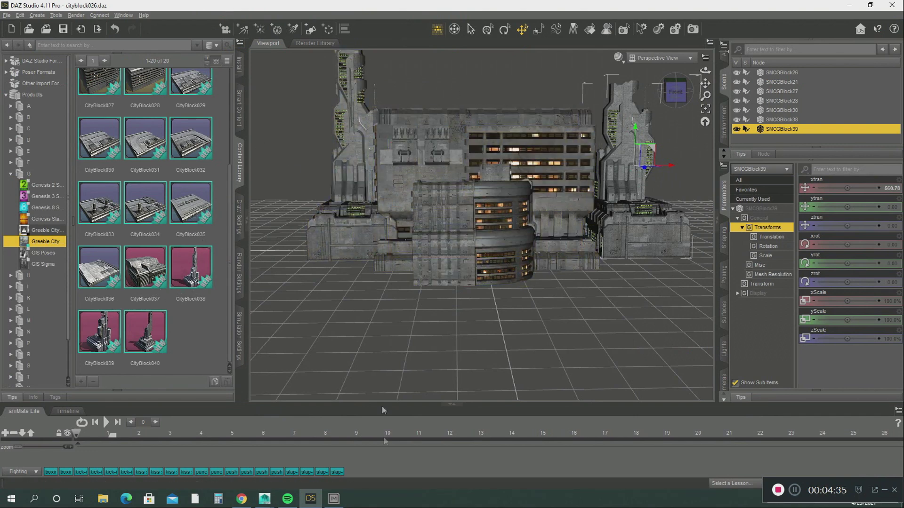
Uniformly enlarge the round front building with the Scale Tool
{"action": "left_click", "coordinate": [320, 451]}
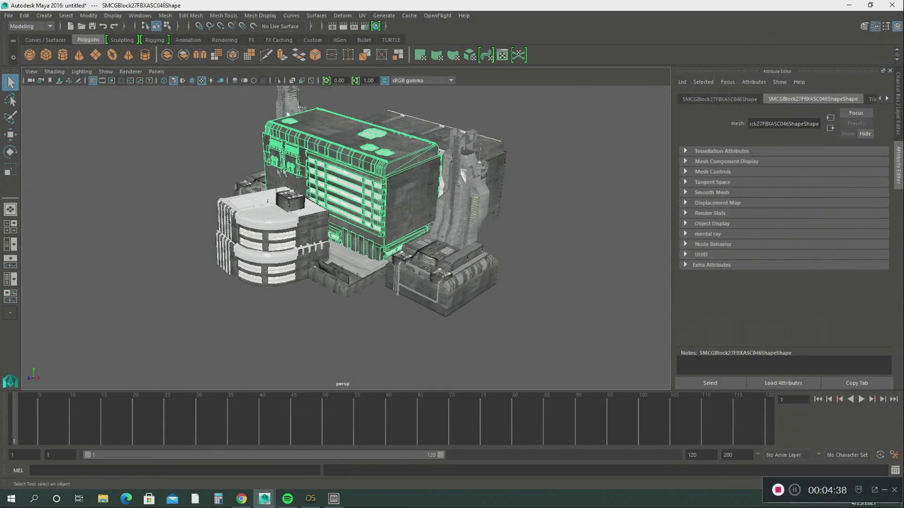
{"action": "left_click", "coordinate": [269, 222]}
{"action": "left_click", "coordinate": [10, 135]}
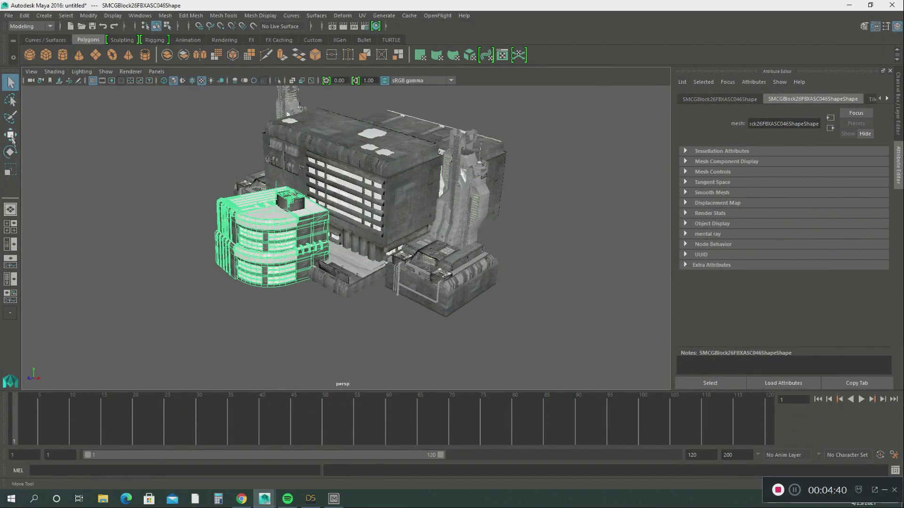
{"action": "left_click", "coordinate": [11, 171]}
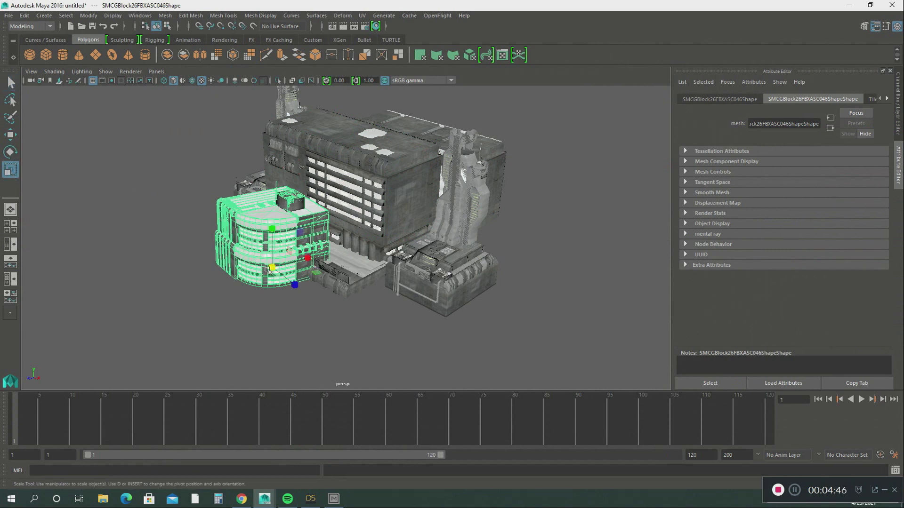
{"action": "left_click_drag", "start_coordinate": [272, 268], "coordinate": [301, 295]}
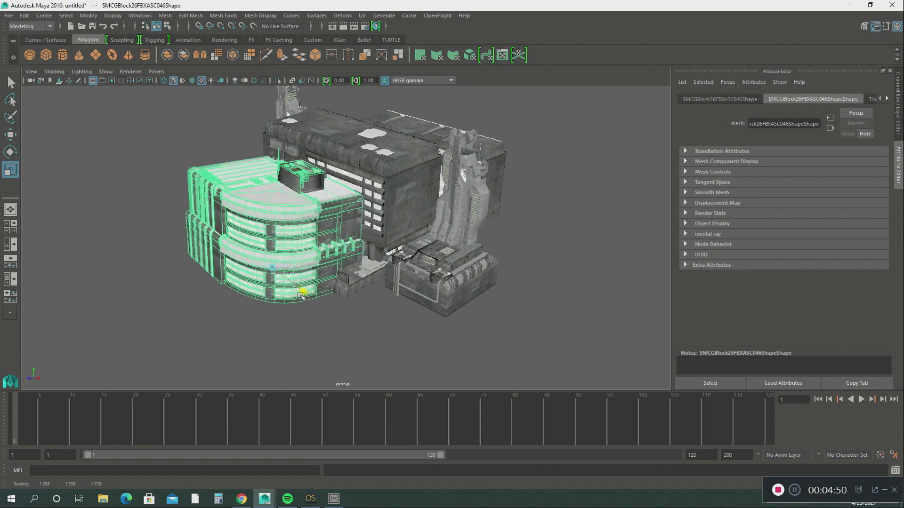
Stretch SMCGBlock27 and the SMCGBlock39 tower taller, the tower to 1.85 in Y
{"action": "left_click", "coordinate": [351, 147]}
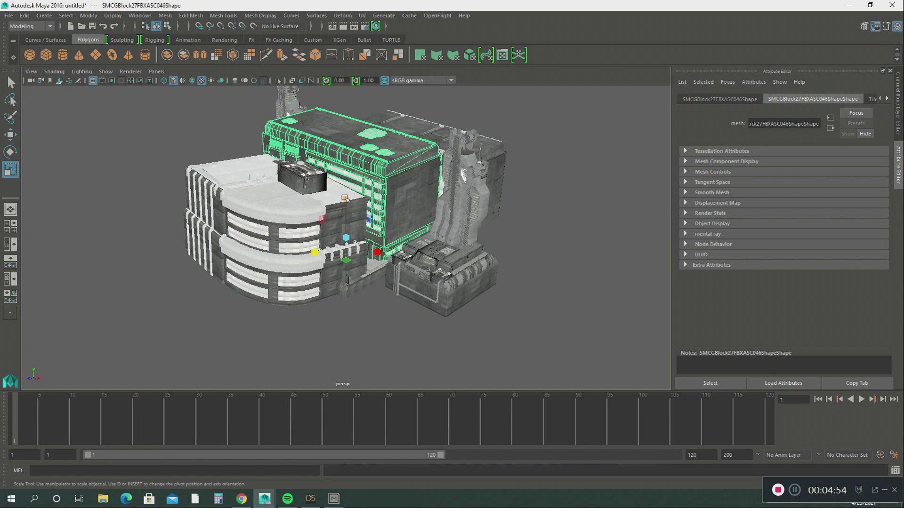
{"action": "left_click_drag", "start_coordinate": [345, 199], "coordinate": [351, 153]}
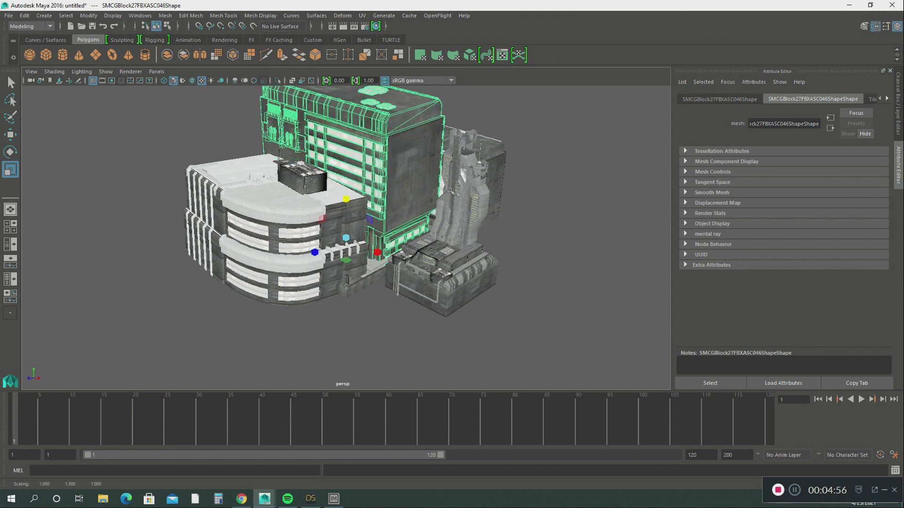
{"action": "left_click", "coordinate": [464, 193]}
{"action": "left_click_drag", "start_coordinate": [448, 246], "coordinate": [455, 211]}
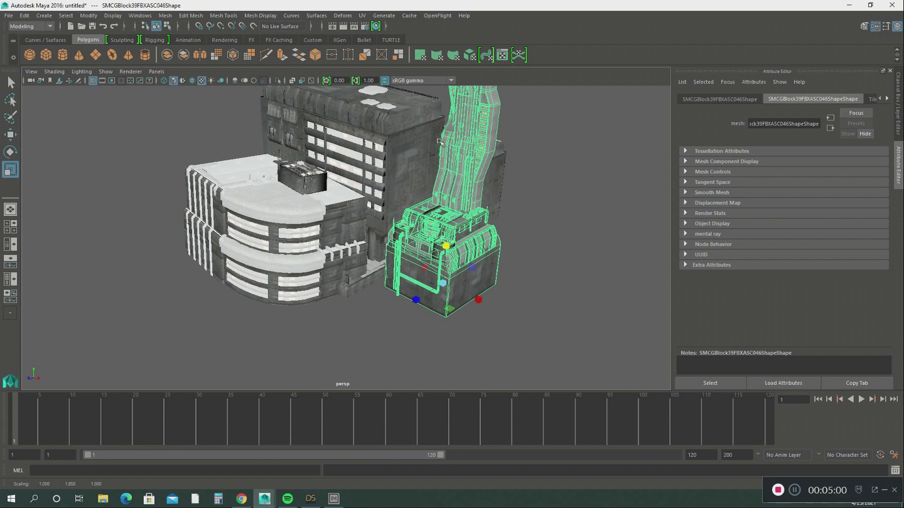